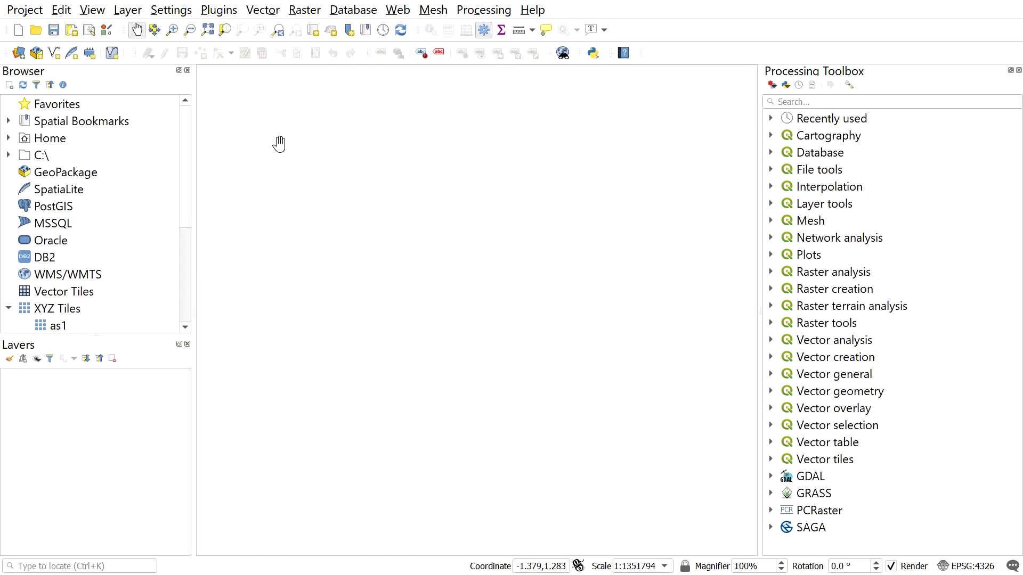
Open the Import Layers from DWG/DXF dialog from the Project menu's Import/Export options.
{"action": "left_click", "coordinate": [40, 14]}
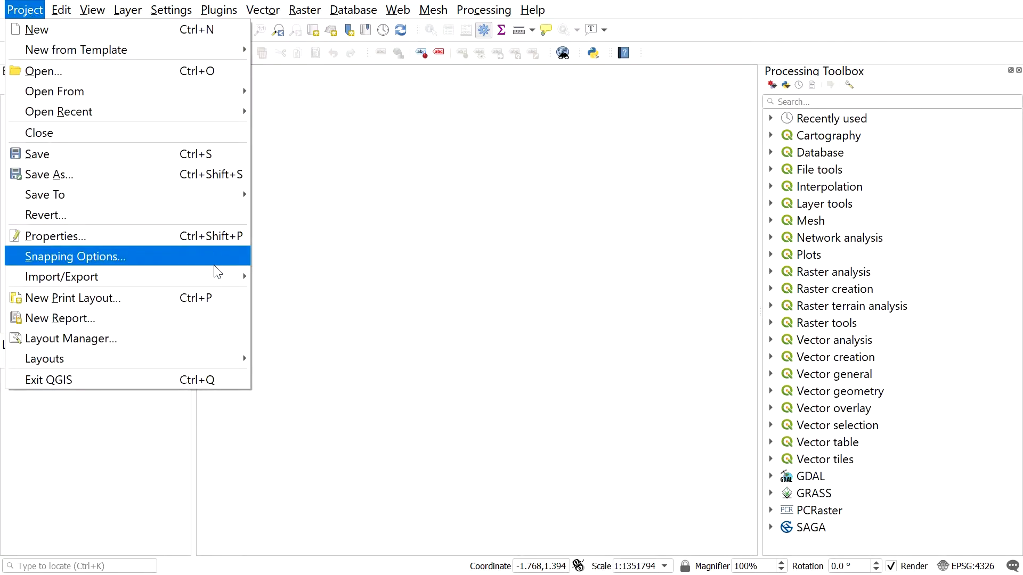
{"action": "mouse_move", "coordinate": [163, 276]}
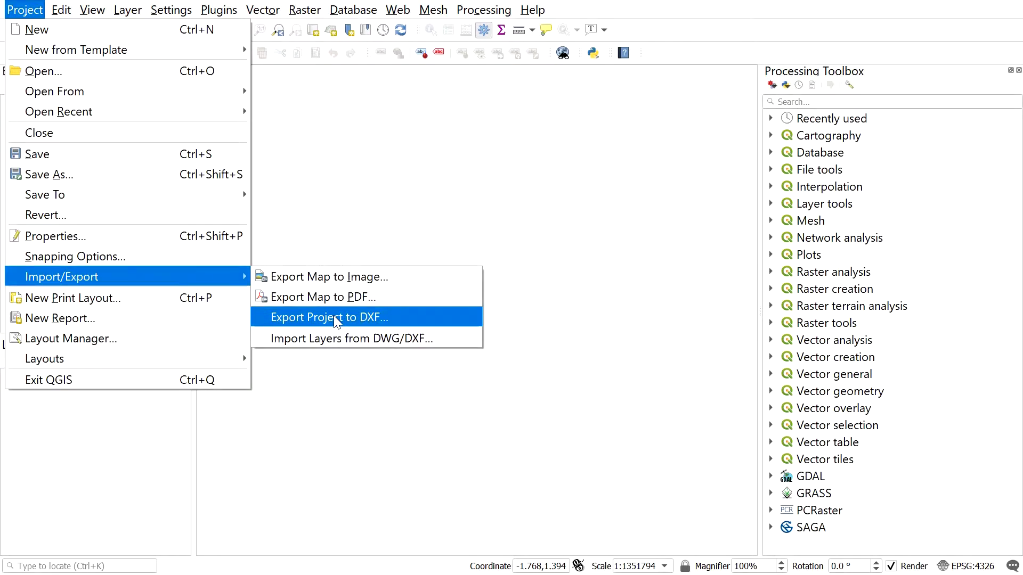
{"action": "left_click", "coordinate": [382, 342]}
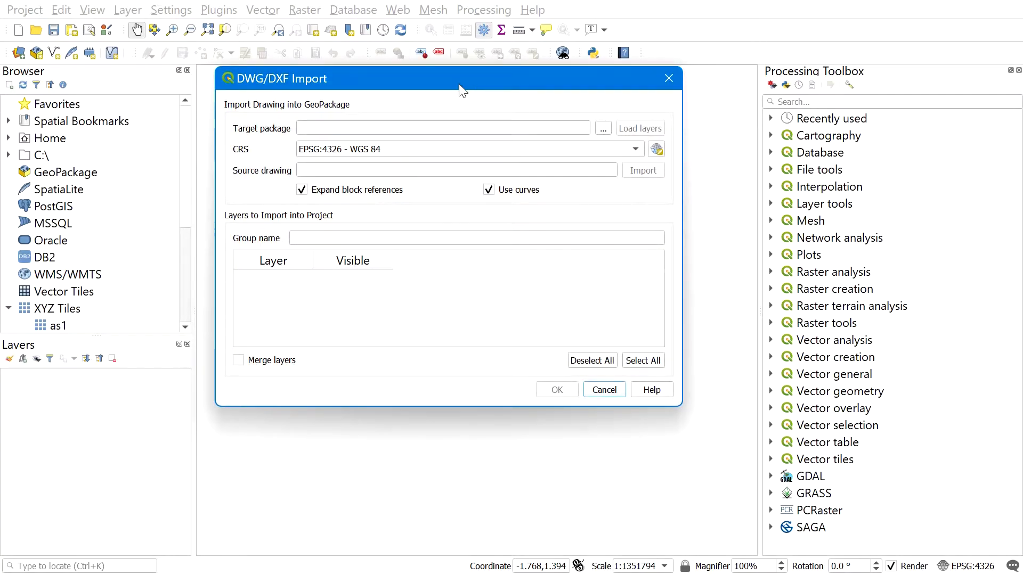
{"action": "left_click_drag", "start_coordinate": [461, 85], "coordinate": [413, 80]}
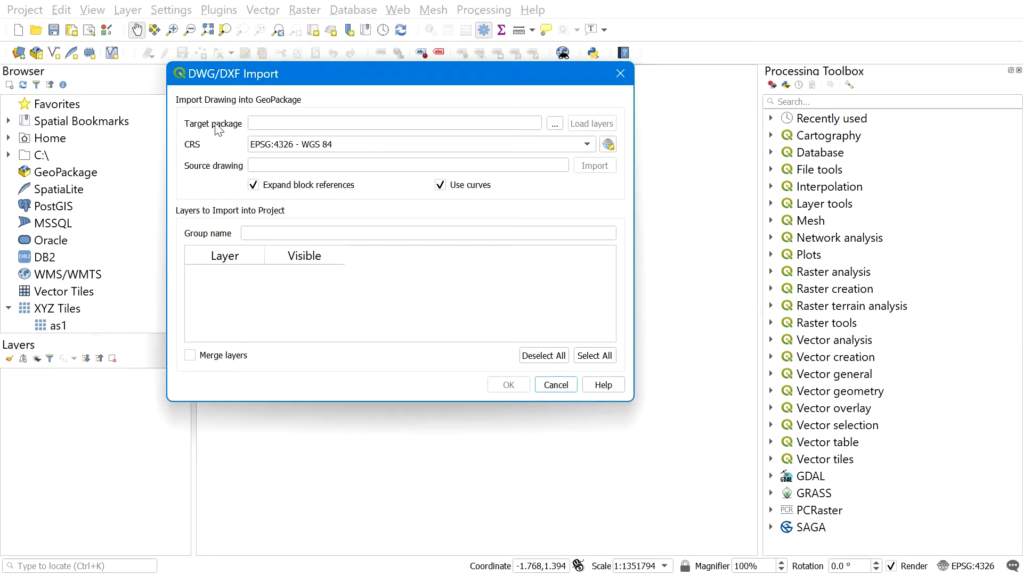
Create a new target GeoPackage named asdfg.gpkg for the import.
{"action": "left_click", "coordinate": [552, 125]}
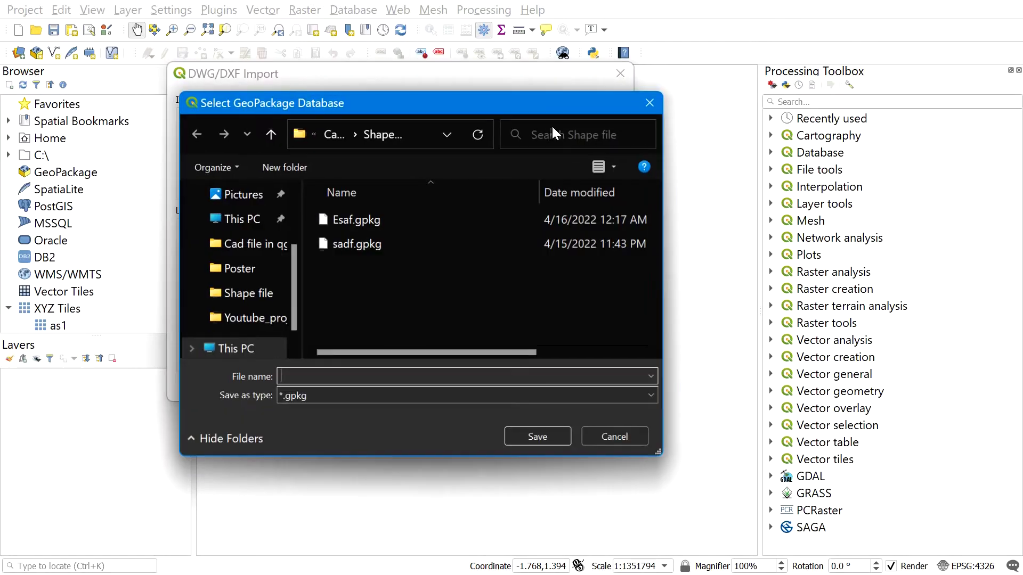
{"action": "left_click", "coordinate": [356, 245]}
{"action": "double_click", "coordinate": [330, 382]}
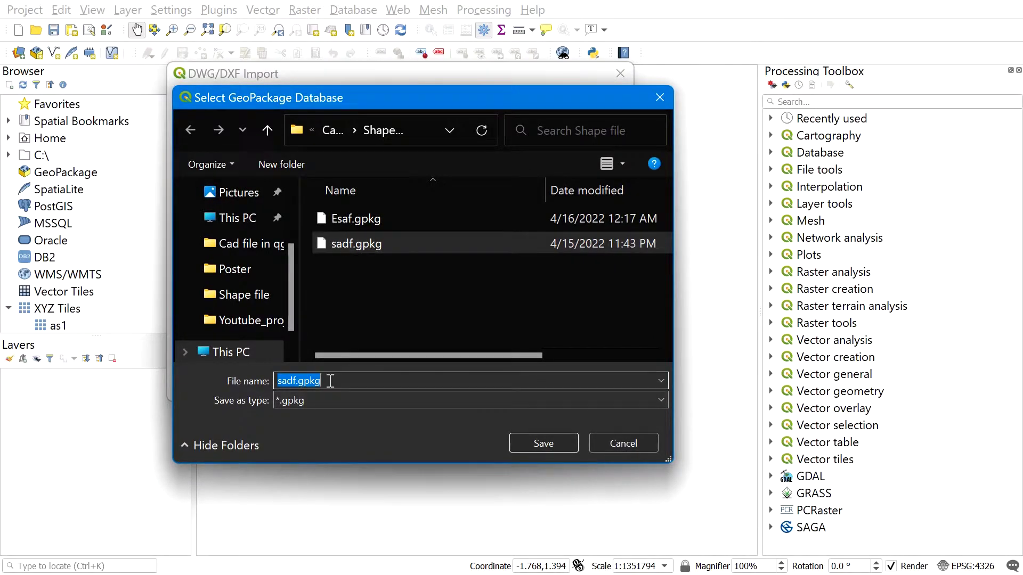
{"action": "type", "text": "asdfg"}
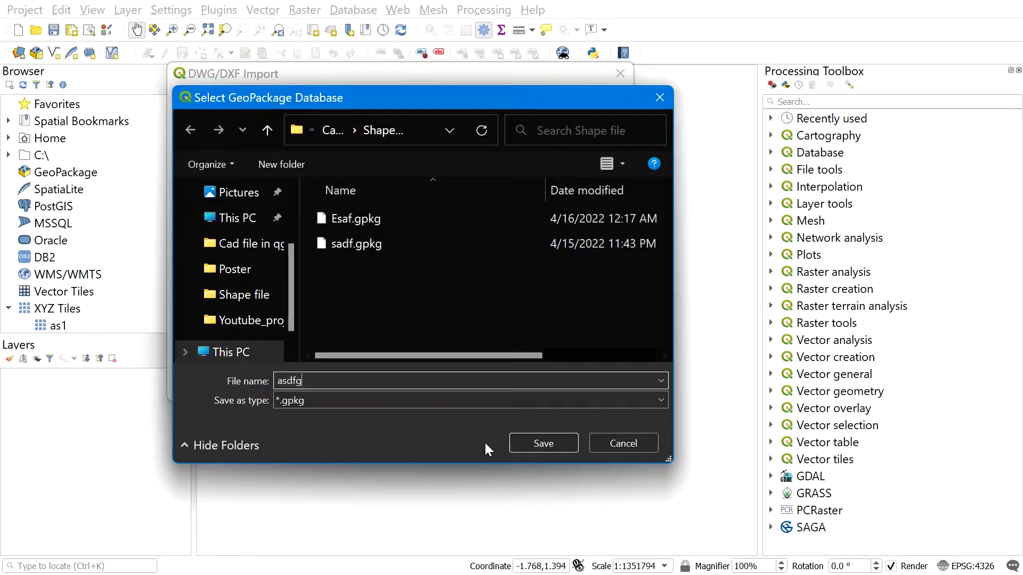
{"action": "left_click", "coordinate": [539, 444]}
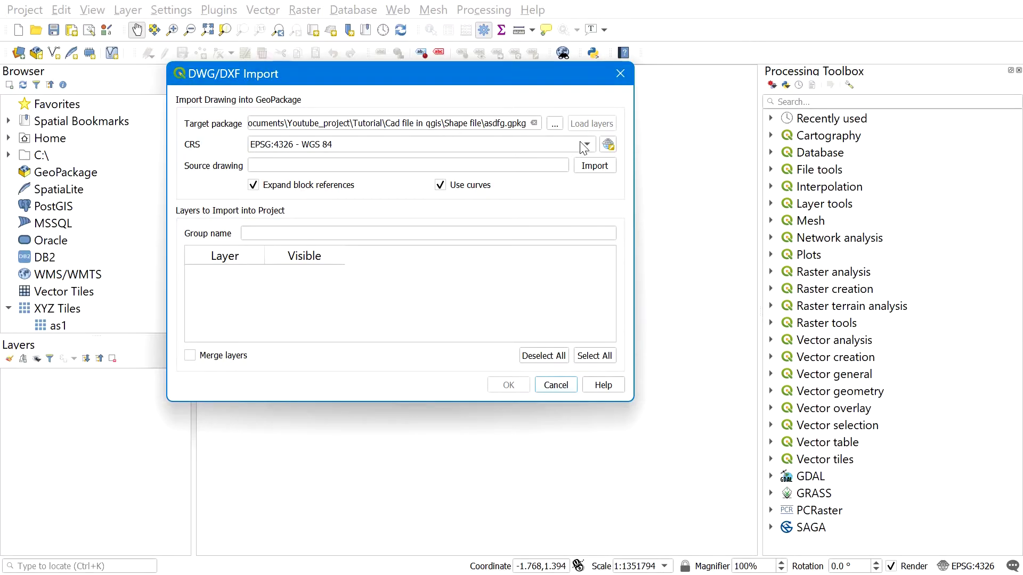
Filter the CRS list by 'nagar' and pick Nepal_Nagarkot_TM (ESRI:102306) for the import.
{"action": "left_click", "coordinate": [608, 147]}
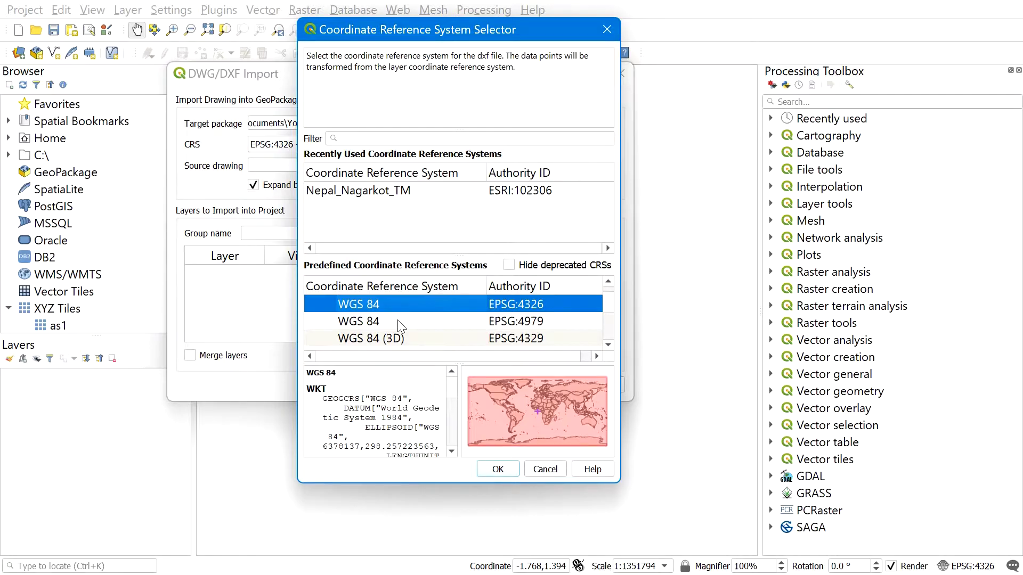
{"action": "scroll", "coordinate": [405, 325], "scroll_direction": "up", "scroll_amount": 2}
{"action": "left_click", "coordinate": [382, 309]}
{"action": "scroll", "coordinate": [398, 328], "scroll_direction": "up", "scroll_amount": 5}
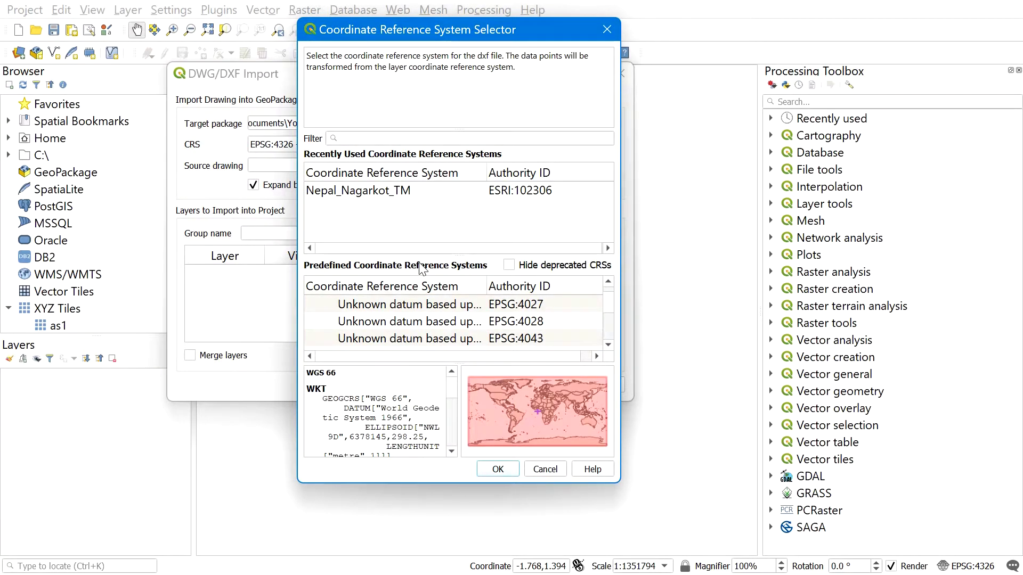
{"action": "left_click", "coordinate": [371, 139]}
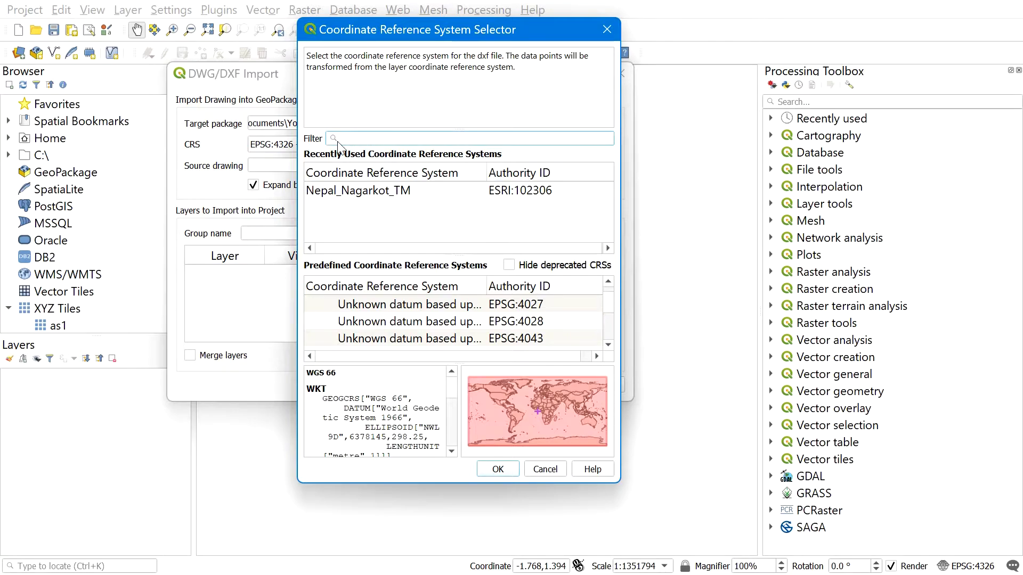
{"action": "type", "text": "nagarkot"}
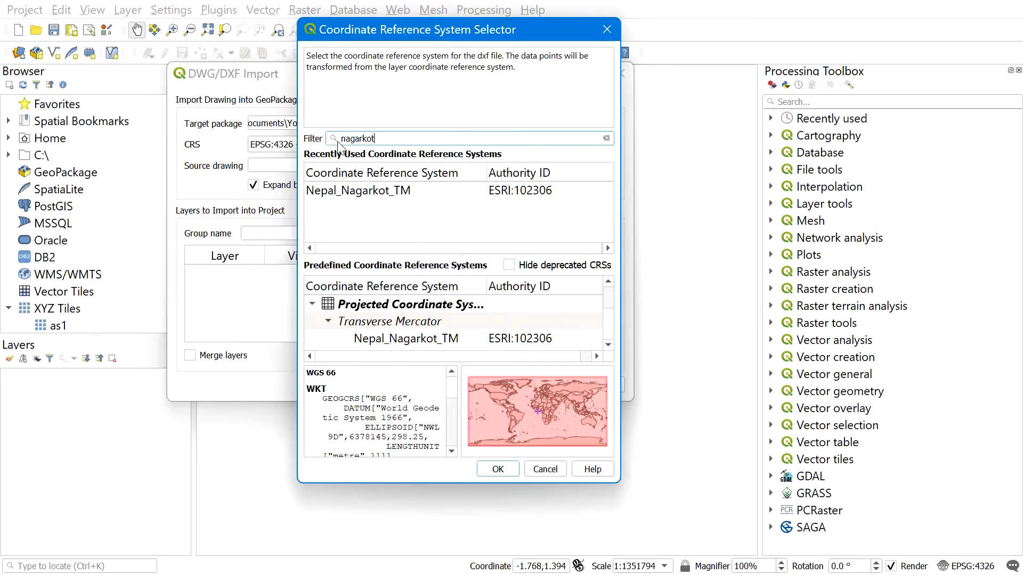
{"action": "left_click", "coordinate": [389, 340]}
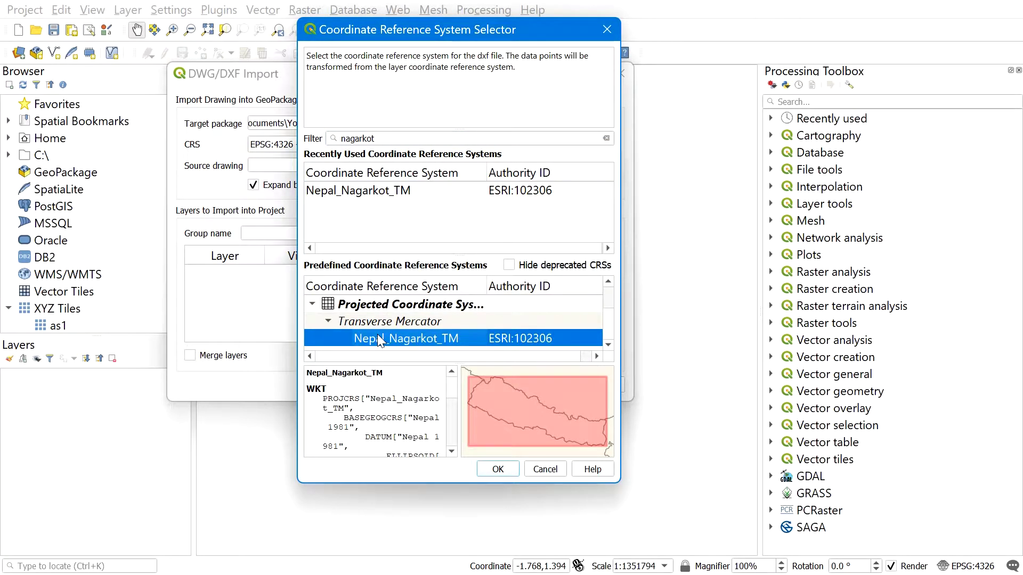
Confirm the CRS and load RIVER SECTION ALONG BAILEY BRIDGE (1).dwg as the source drawing.
{"action": "left_click", "coordinate": [504, 473]}
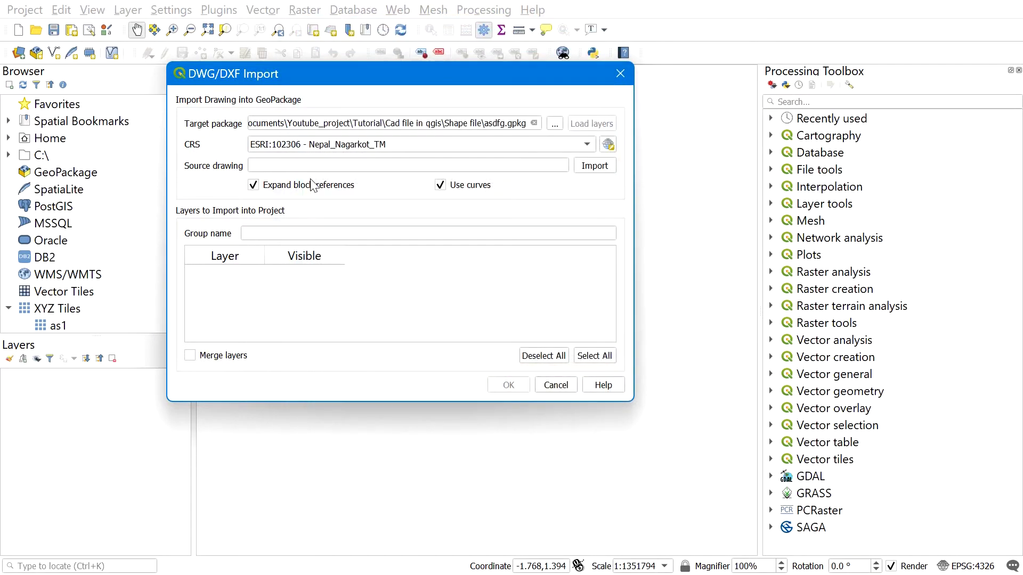
{"action": "left_click", "coordinate": [596, 166]}
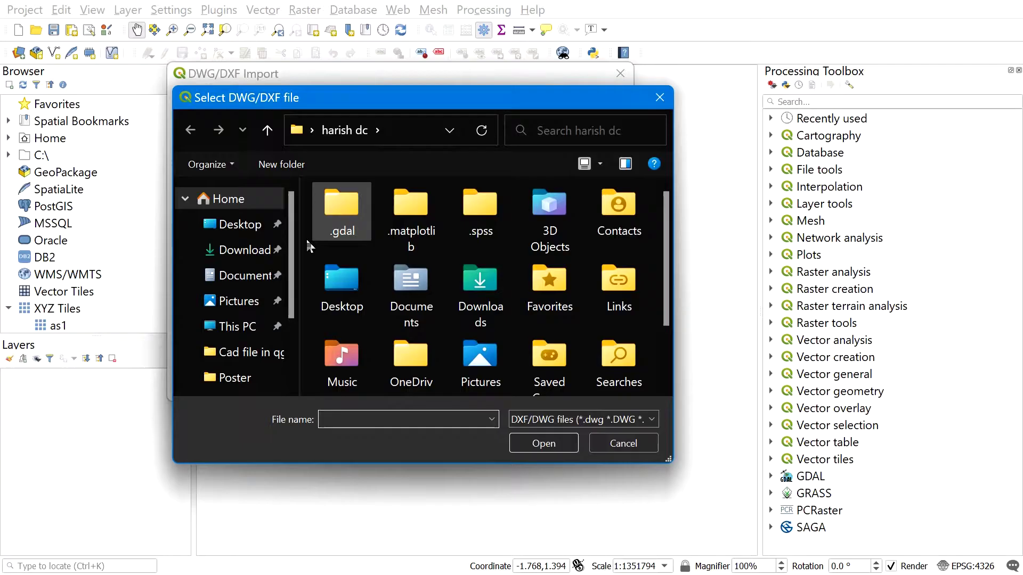
{"action": "left_click", "coordinate": [245, 351]}
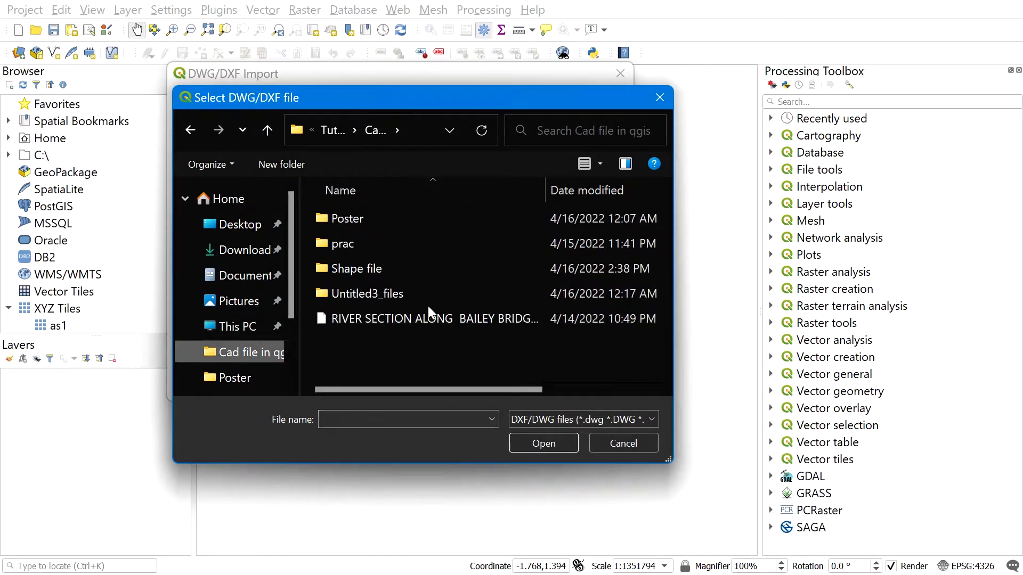
{"action": "left_click", "coordinate": [390, 318]}
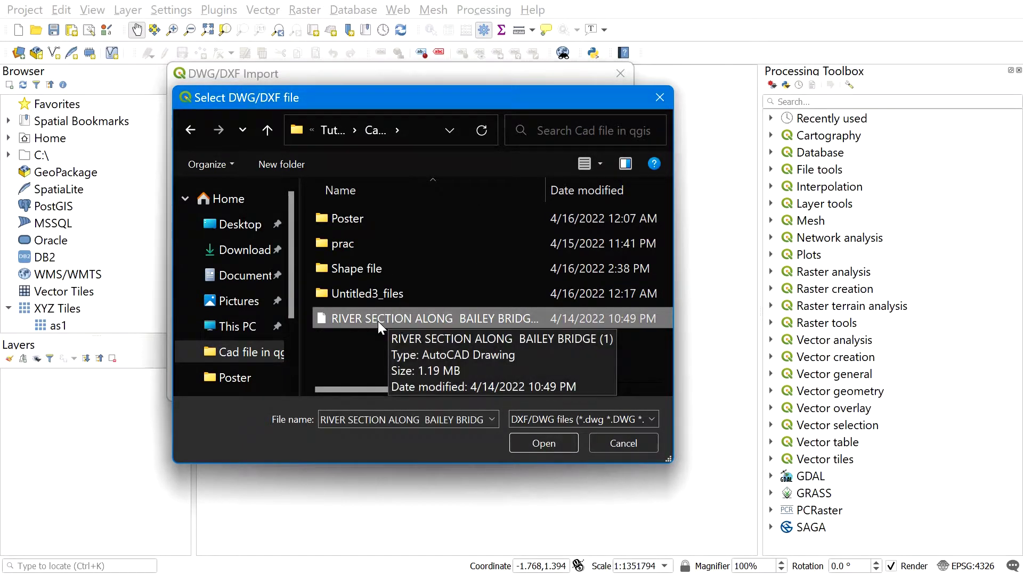
{"action": "left_click", "coordinate": [541, 445]}
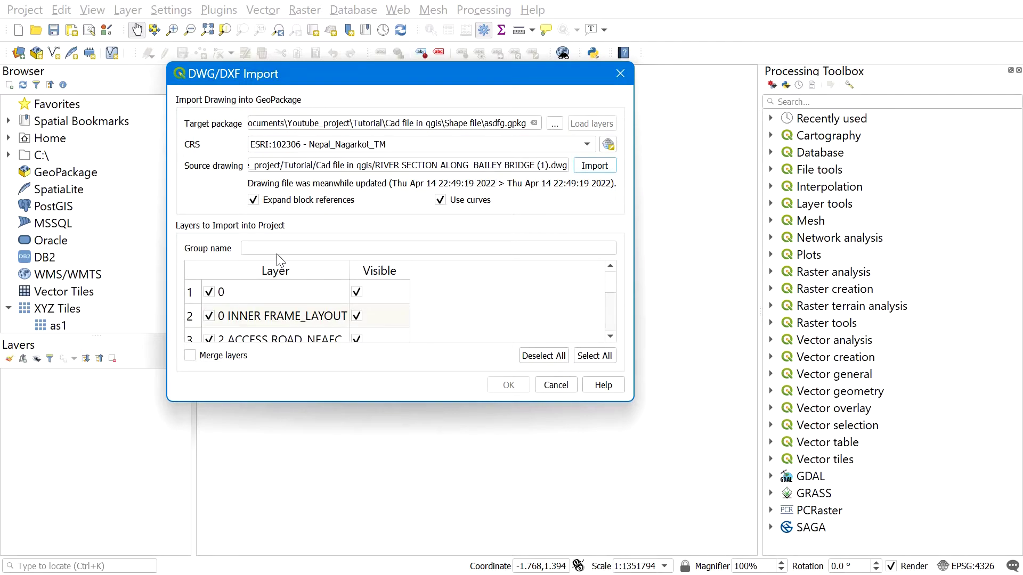
Name the layer group group1 and run the import.
{"action": "left_click", "coordinate": [278, 249]}
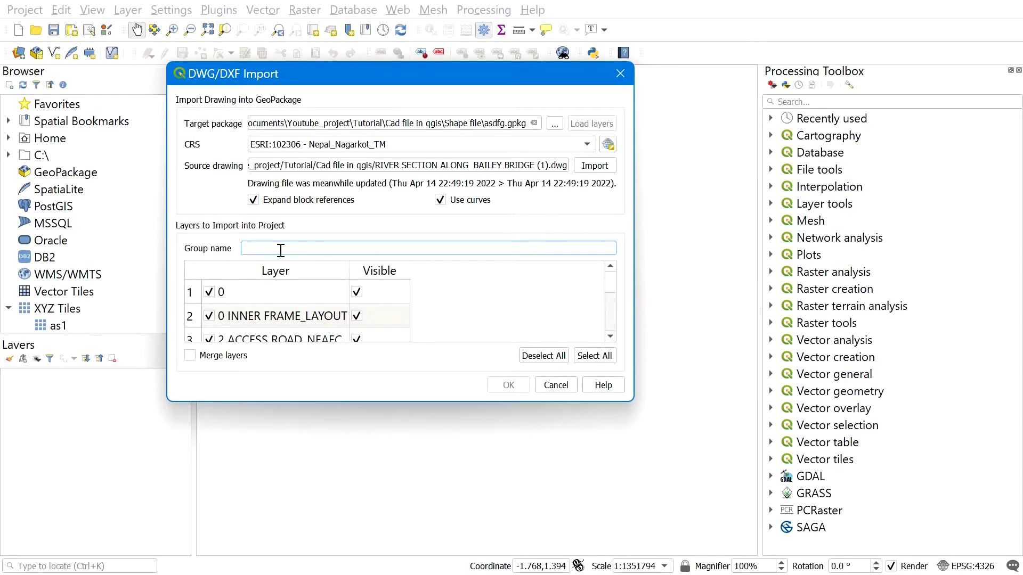
{"action": "type", "text": "group1"}
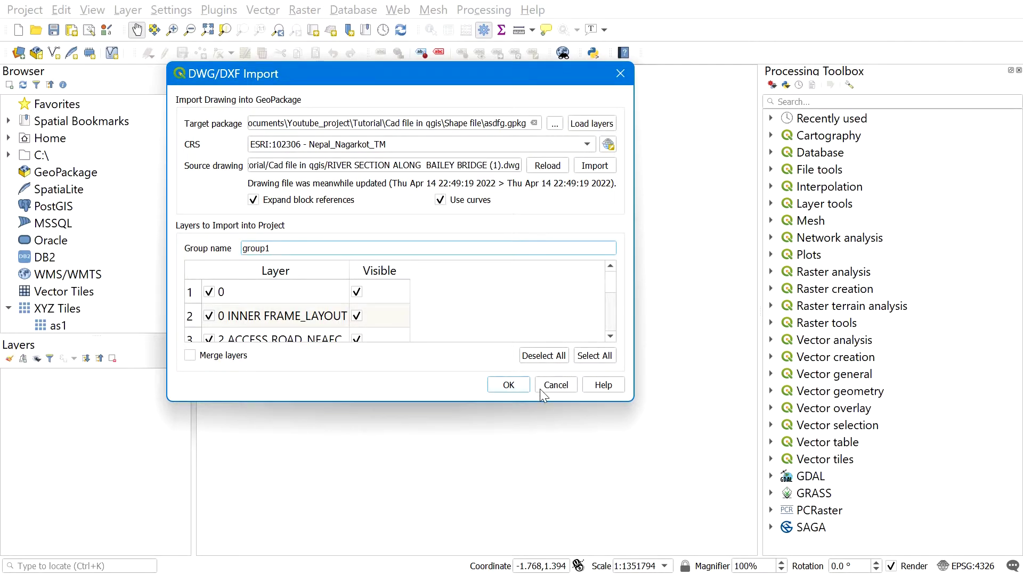
{"action": "left_click", "coordinate": [521, 389]}
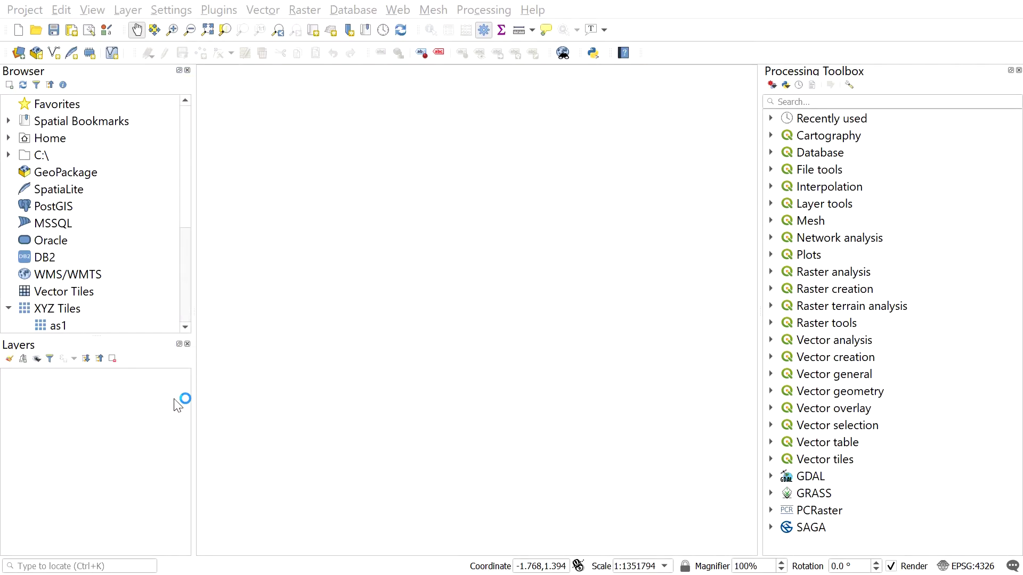
Pan the imported drawing on the map and expand the group1 layer group.
{"action": "left_click_drag", "start_coordinate": [368, 314], "coordinate": [444, 305]}
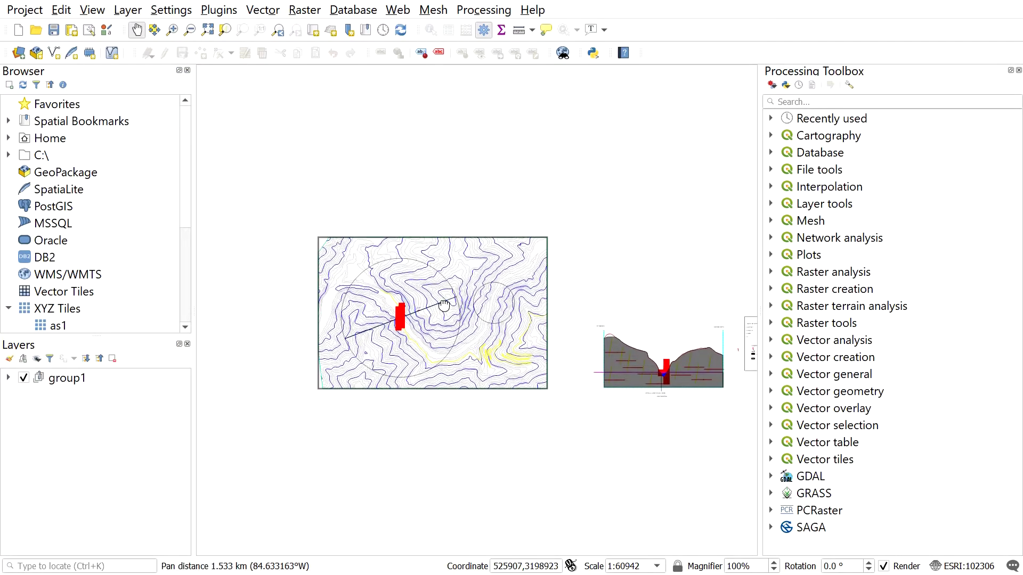
{"action": "scroll", "coordinate": [420, 245], "scroll_direction": "up", "scroll_amount": 1}
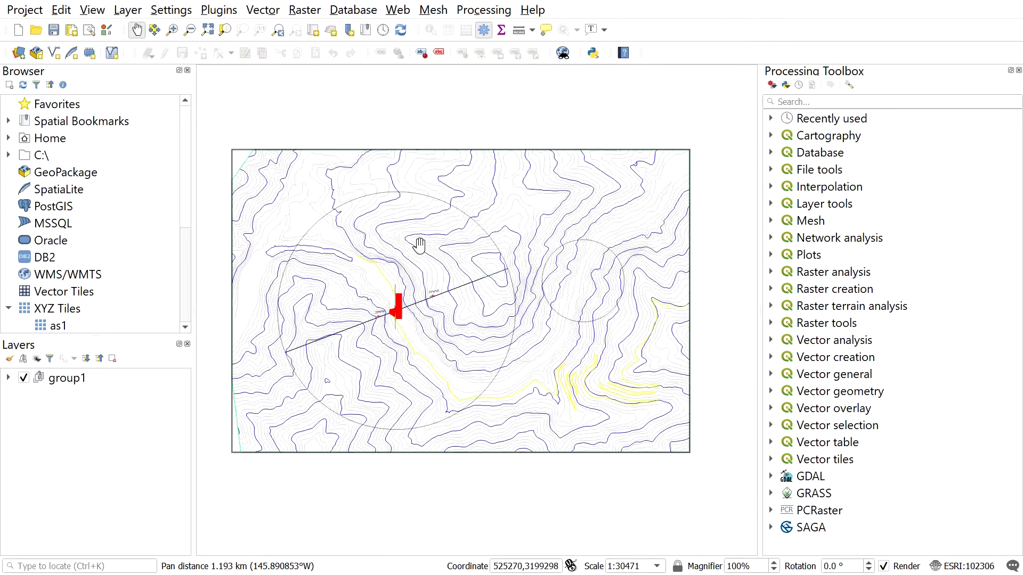
{"action": "left_click", "coordinate": [78, 381]}
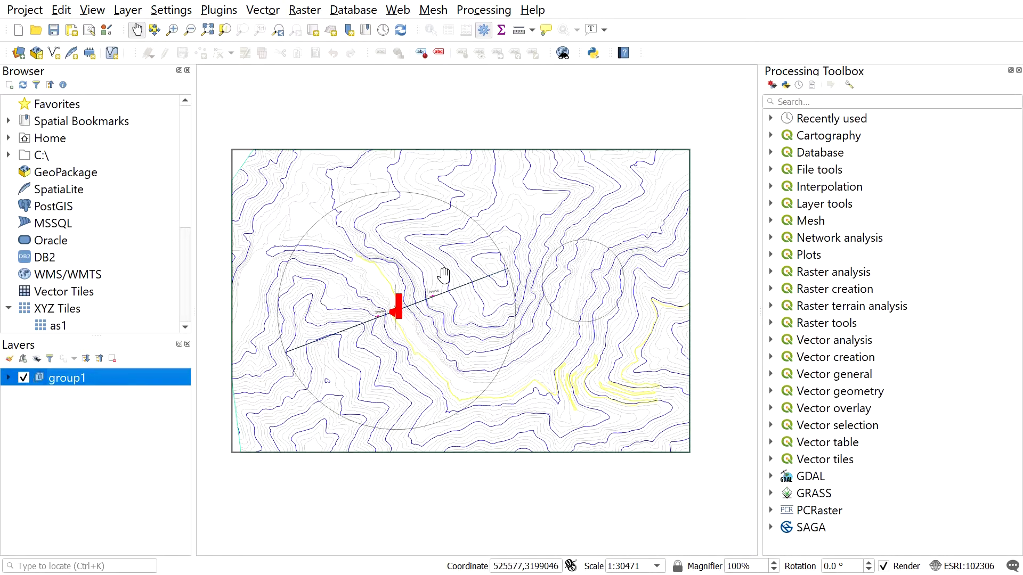
{"action": "scroll", "coordinate": [437, 272], "scroll_direction": "up", "scroll_amount": 1}
{"action": "scroll", "coordinate": [437, 272], "scroll_direction": "down", "scroll_amount": 1}
{"action": "left_click", "coordinate": [9, 378]}
{"action": "left_click", "coordinate": [8, 378]}
{"action": "left_click", "coordinate": [7, 379]}
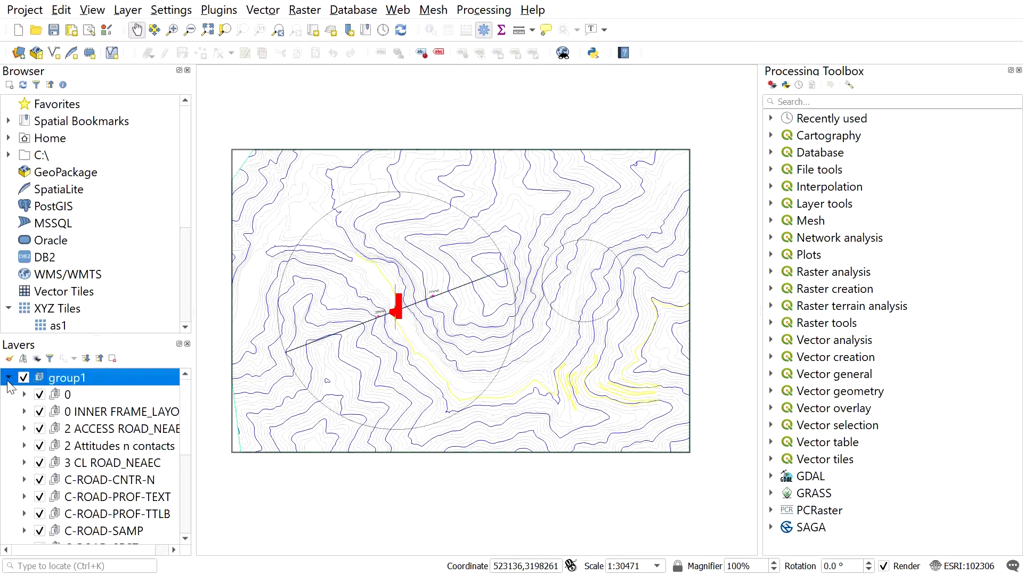
Browse group1's layers (access road, inner frame, C-ROAD-CNTR-N) and expand C-ROAD-CNTR-N.
{"action": "left_click", "coordinate": [110, 446]}
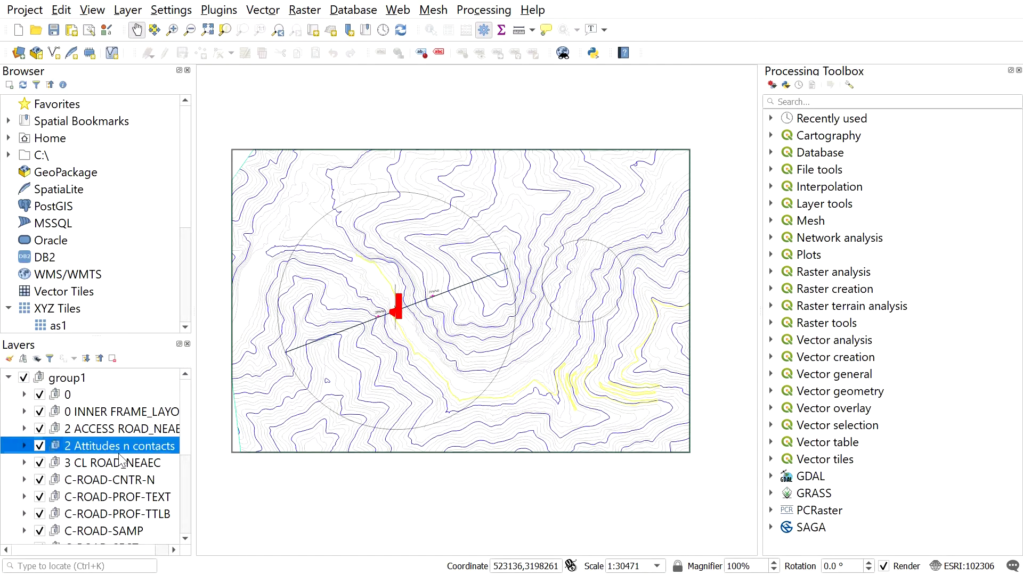
{"action": "left_click", "coordinate": [114, 429]}
{"action": "left_click", "coordinate": [121, 412]}
{"action": "left_click", "coordinate": [121, 447]}
{"action": "left_click", "coordinate": [109, 476]}
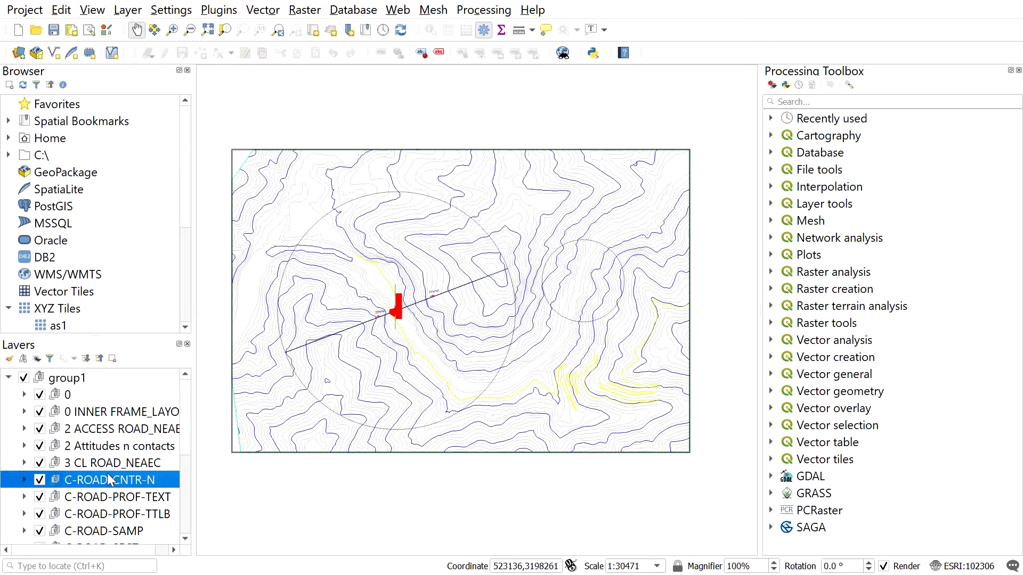
{"action": "left_click", "coordinate": [73, 494]}
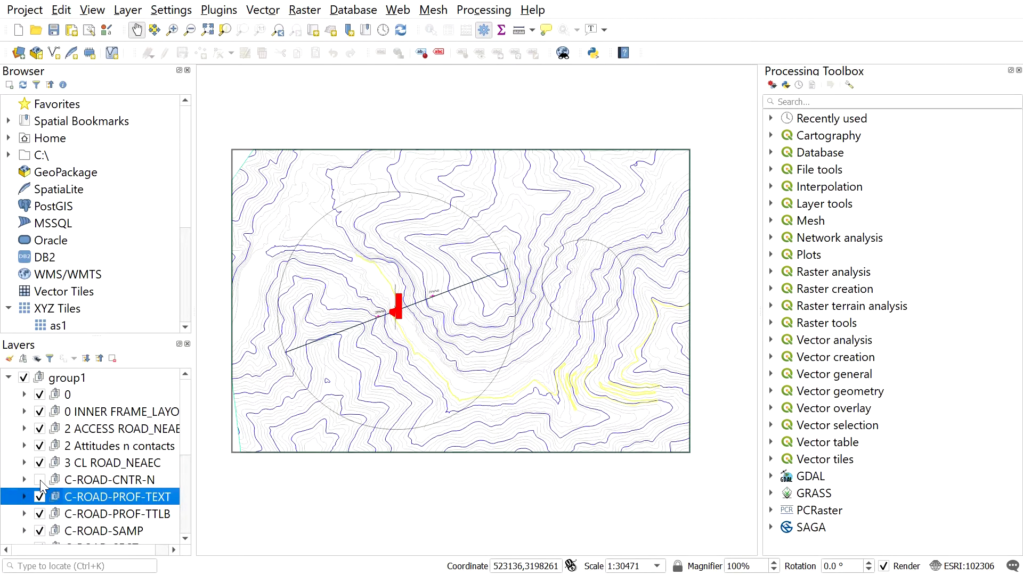
{"action": "scroll", "coordinate": [42, 501], "scroll_direction": "down", "scroll_amount": 2}
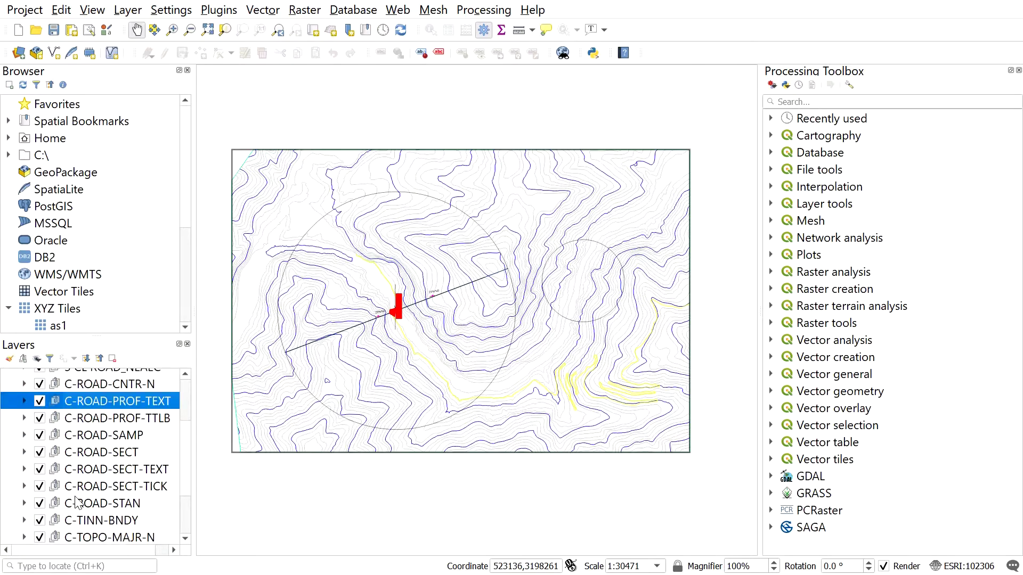
{"action": "scroll", "coordinate": [88, 471], "scroll_direction": "up", "scroll_amount": 1}
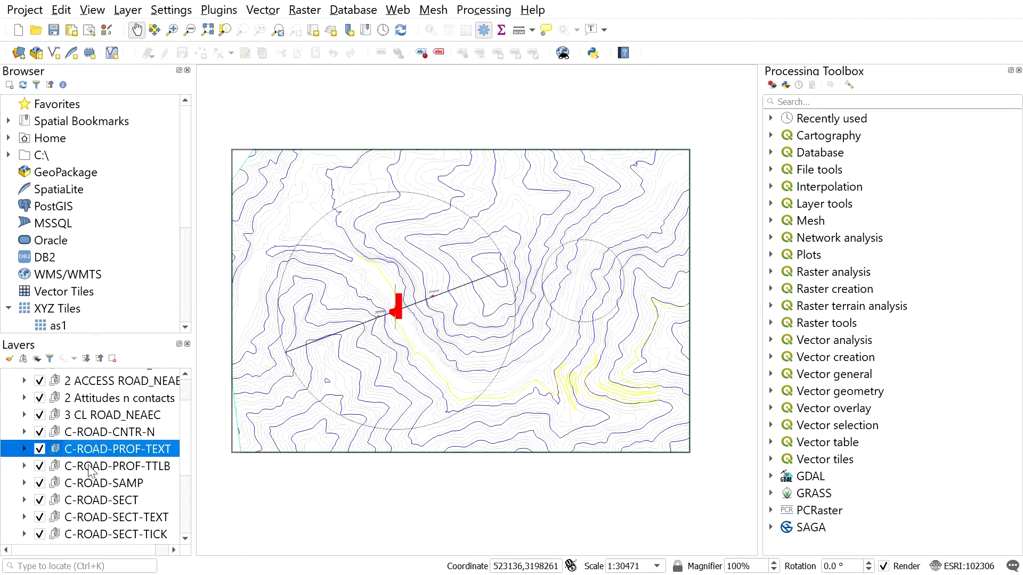
{"action": "left_click", "coordinate": [26, 431]}
Toggle C-TOPO-MAJR-N visibility off and on, expand it, and select its polylines sublayer.
{"action": "scroll", "coordinate": [74, 469], "scroll_direction": "down", "scroll_amount": 2}
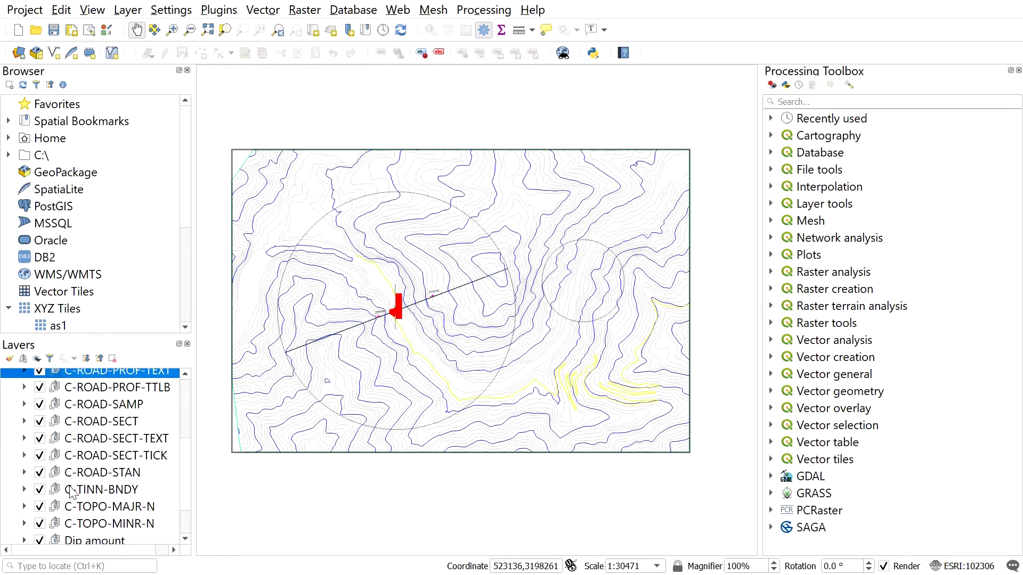
{"action": "scroll", "coordinate": [48, 469], "scroll_direction": "down", "scroll_amount": 1}
{"action": "left_click", "coordinate": [39, 458]}
{"action": "left_click", "coordinate": [39, 459]}
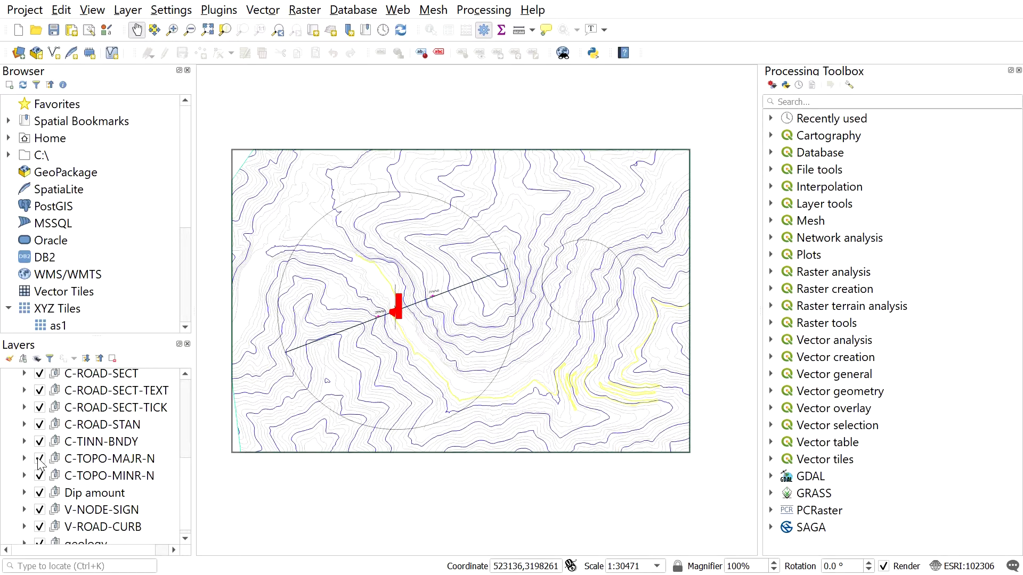
{"action": "left_click", "coordinate": [24, 458]}
{"action": "left_click", "coordinate": [79, 476]}
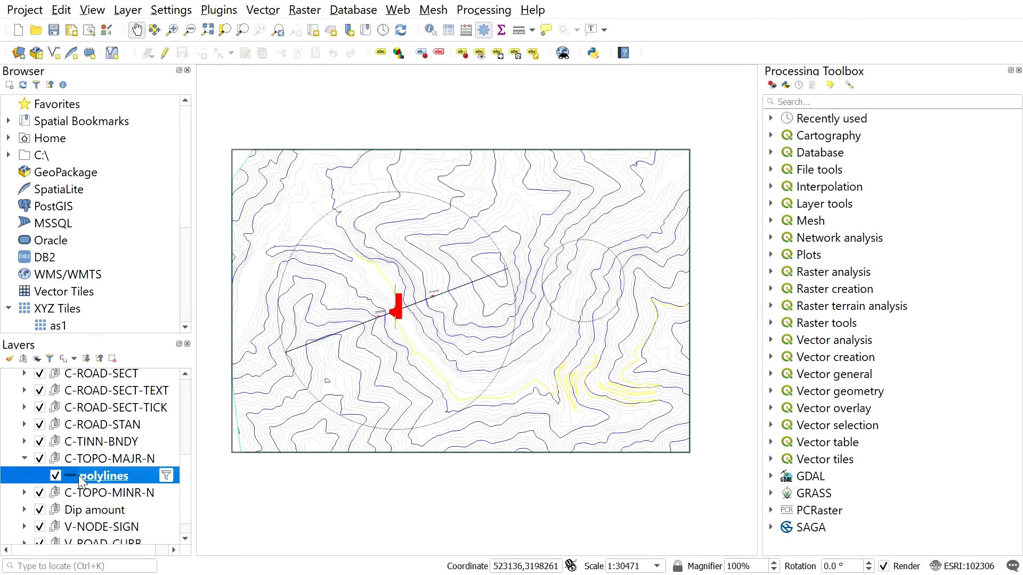
Open Save Features As for the polylines layer and list the available output formats.
{"action": "right_click", "coordinate": [99, 481]}
{"action": "mouse_move", "coordinate": [239, 428]}
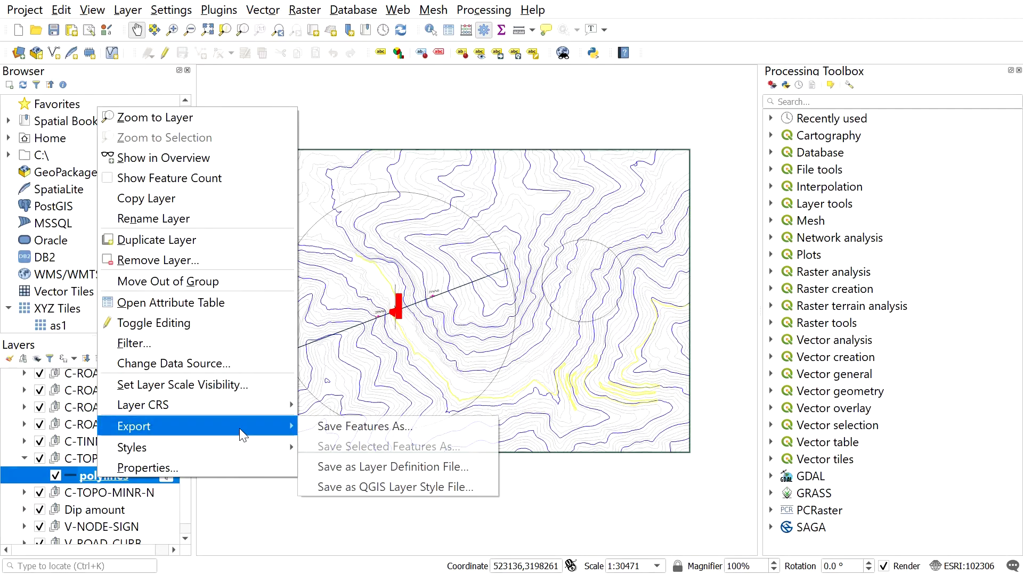
{"action": "left_click", "coordinate": [361, 434]}
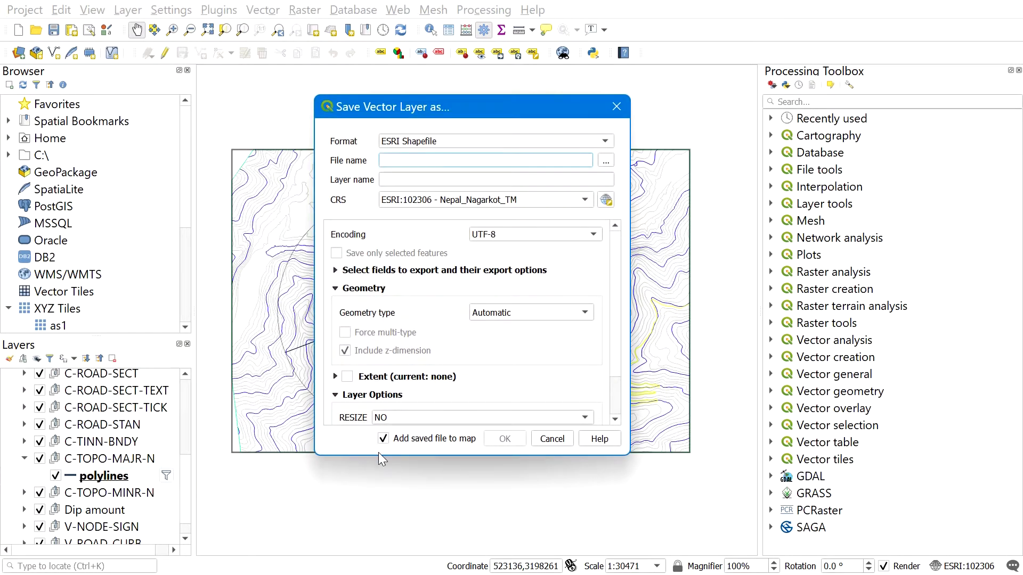
{"action": "left_click", "coordinate": [432, 142]}
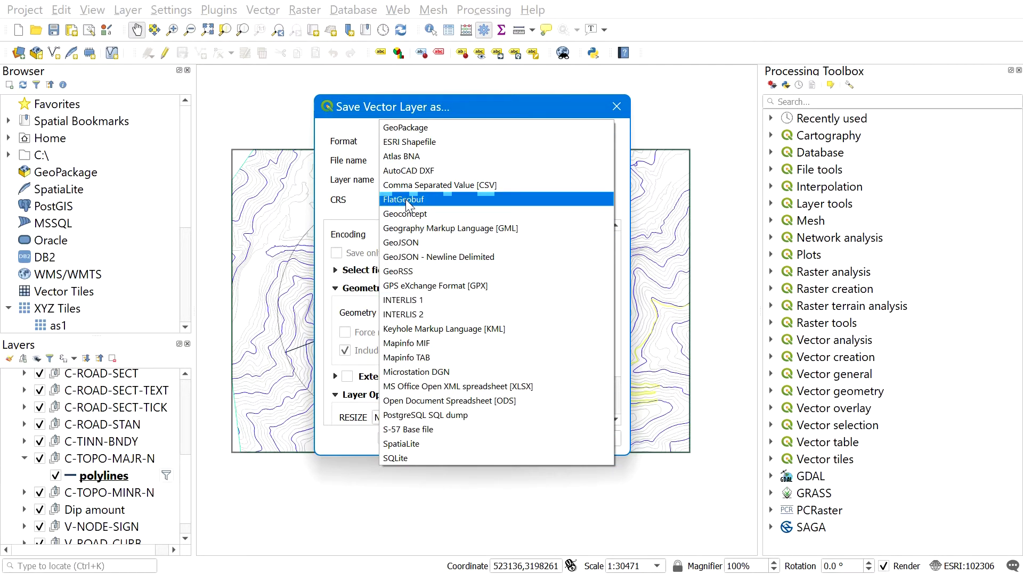
Export as ESRI Shapefile shp4 with CRS ESRI:102306 Nepal_Nagarkot_TM, adding it to the map.
{"action": "left_click", "coordinate": [409, 141]}
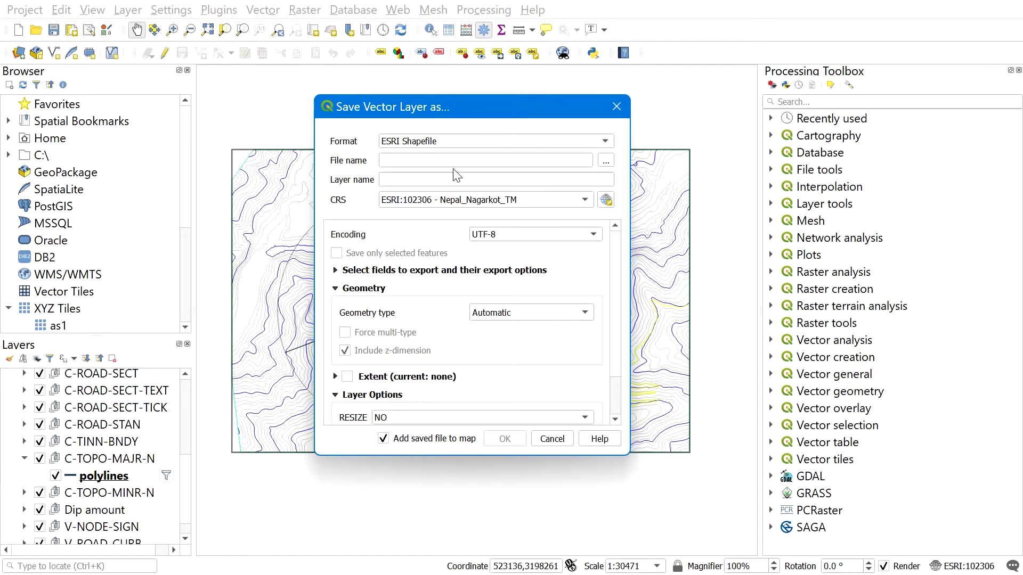
{"action": "left_click", "coordinate": [604, 164]}
{"action": "type", "text": "sa"}
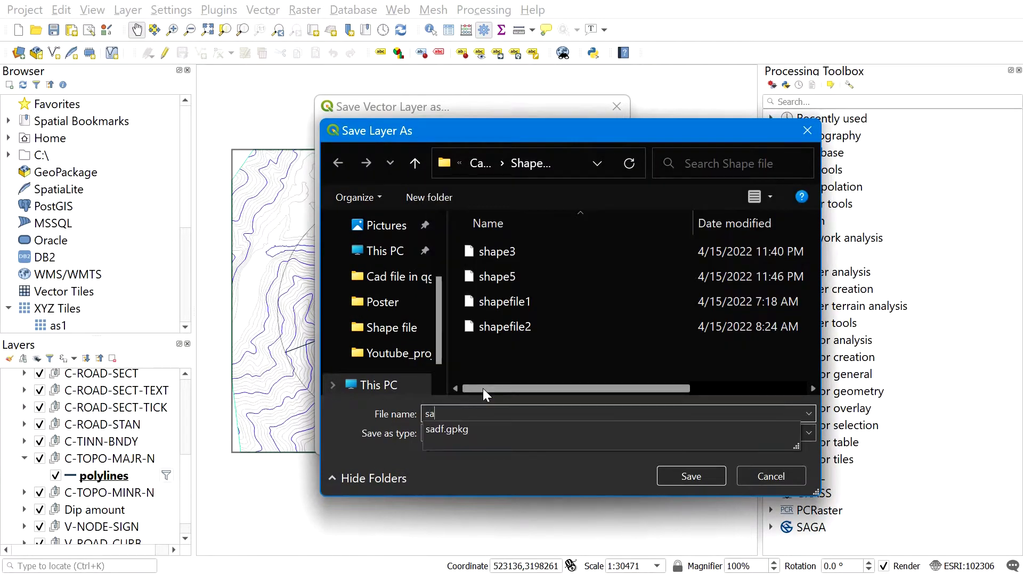
{"action": "key", "text": "BackSpace"}
{"action": "type", "text": "hp"}
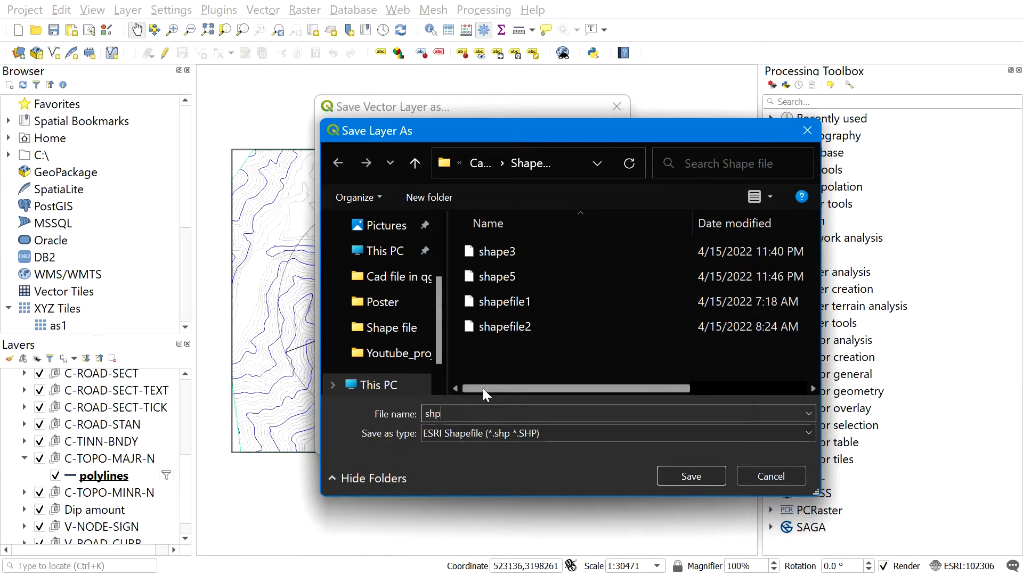
{"action": "type", "text": "4"}
{"action": "left_click", "coordinate": [691, 476]}
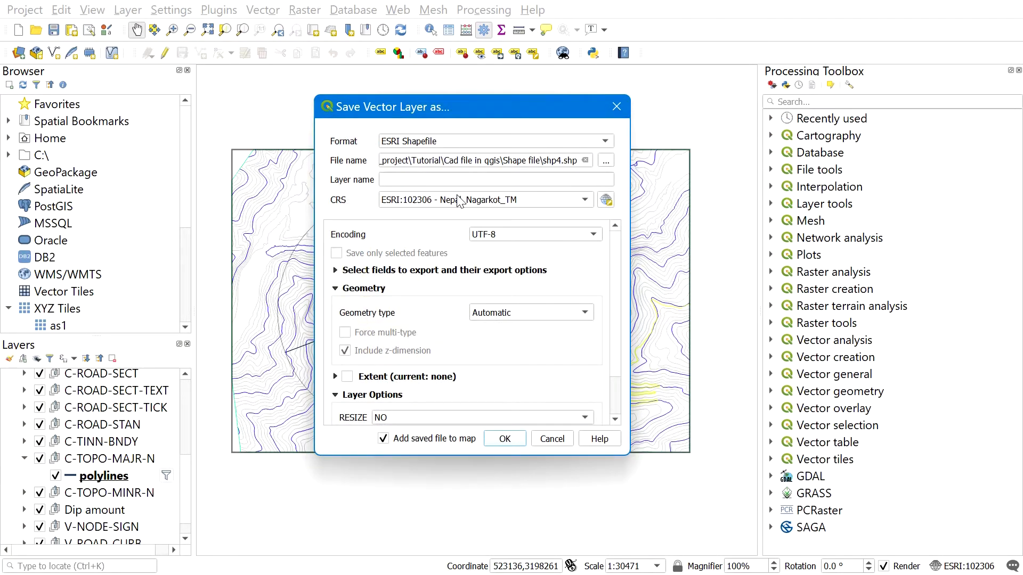
{"action": "left_click", "coordinate": [418, 200]}
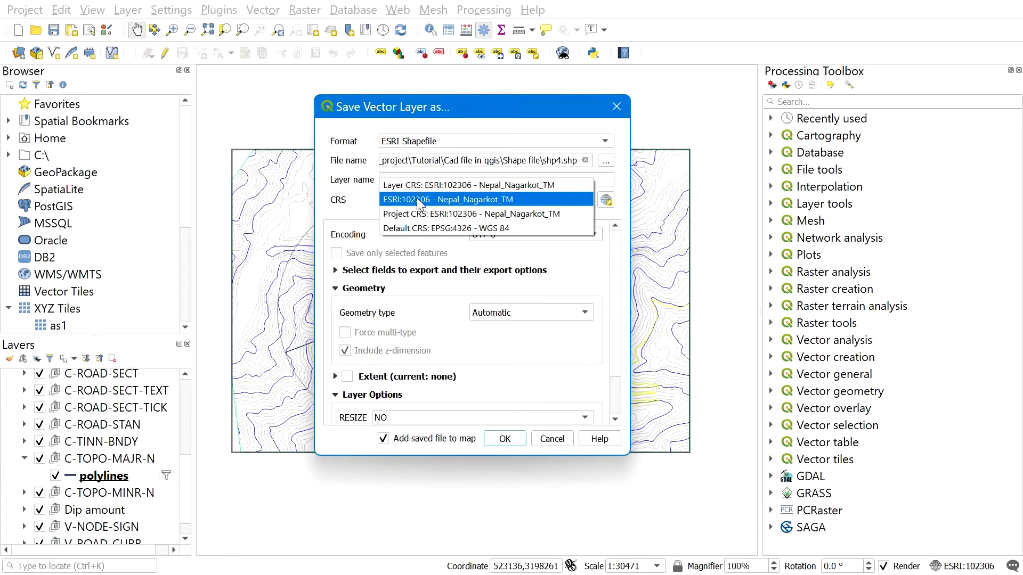
{"action": "left_click", "coordinate": [472, 200]}
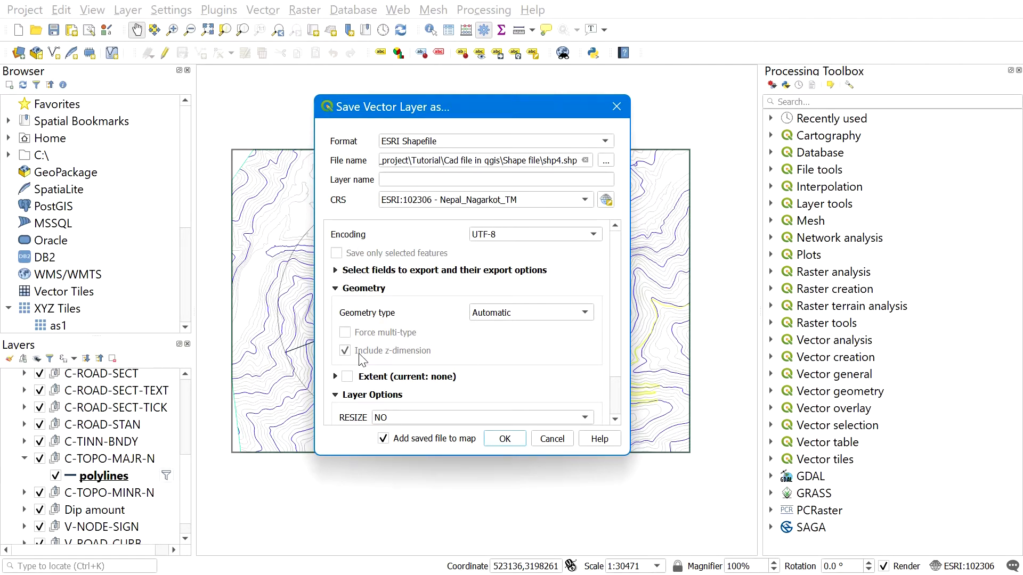
{"action": "left_click", "coordinate": [504, 439]}
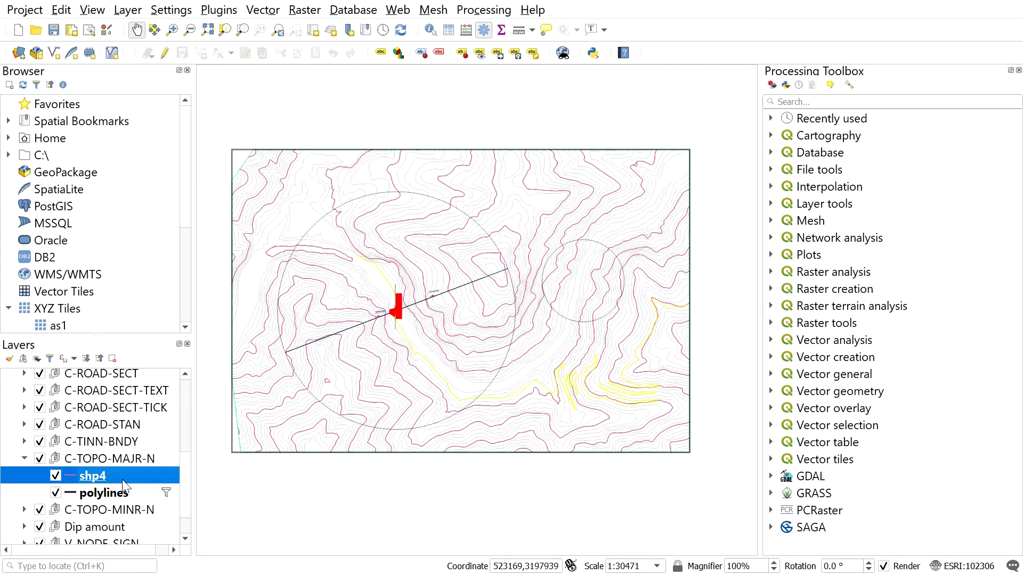
{"action": "scroll", "coordinate": [120, 477], "scroll_direction": "down", "scroll_amount": 1}
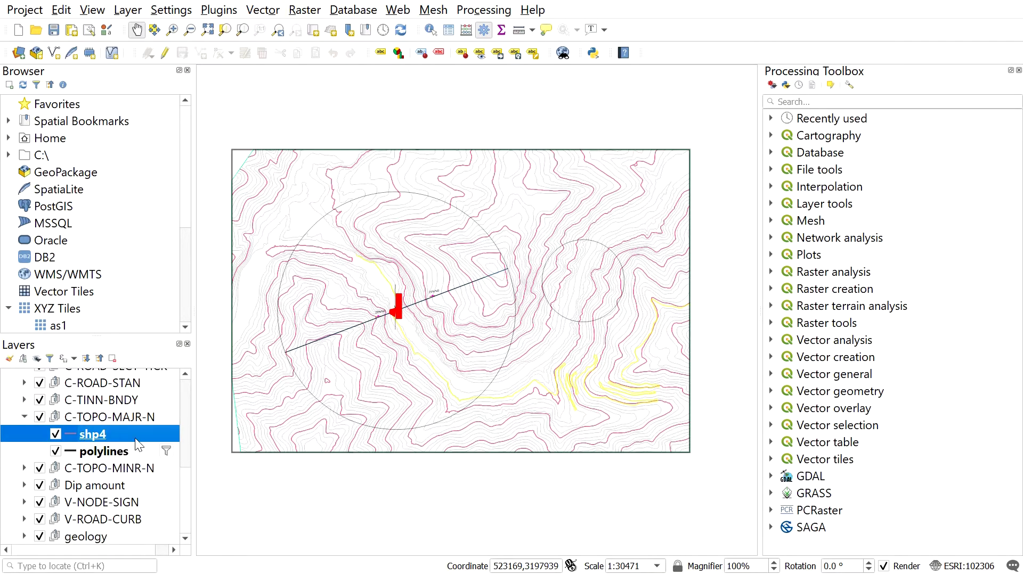
{"action": "left_click", "coordinate": [99, 467]}
{"action": "key", "text": "Down"}
{"action": "key", "text": "Down"}
{"action": "key", "text": "Down"}
{"action": "key", "text": "Down"}
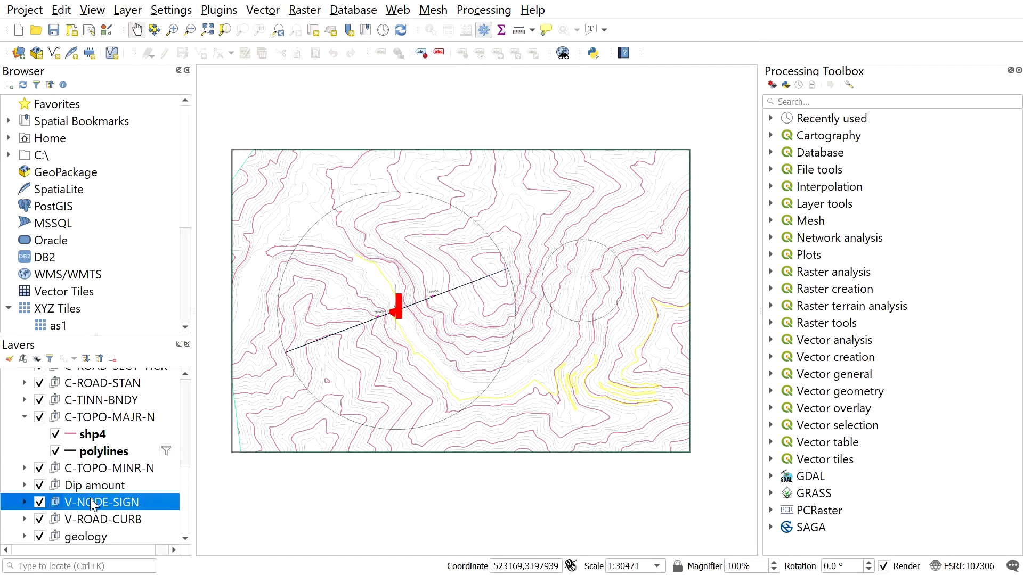
{"action": "left_click", "coordinate": [96, 418]}
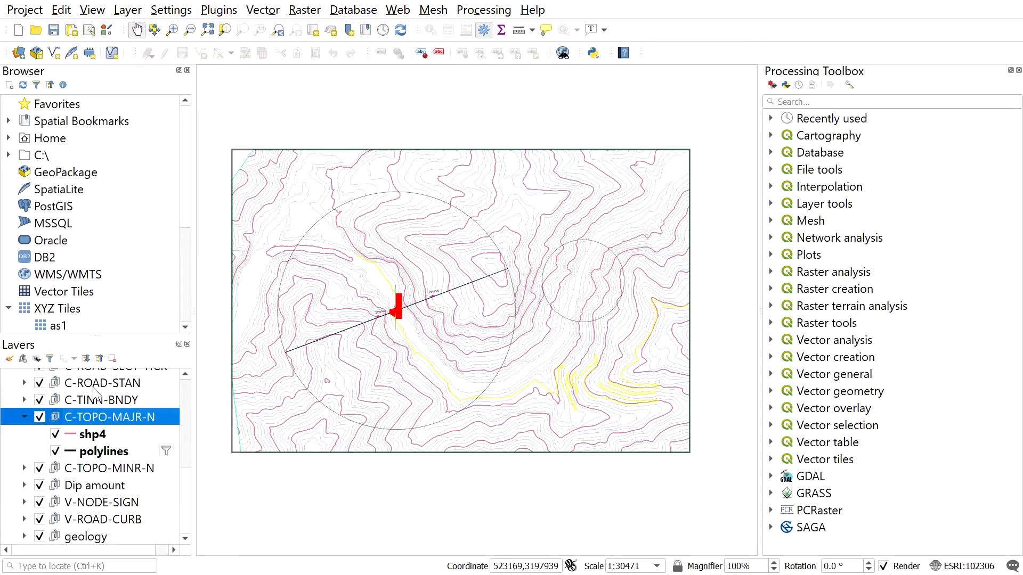
{"action": "left_click", "coordinate": [99, 383]}
{"action": "scroll", "coordinate": [98, 389], "scroll_direction": "up", "scroll_amount": 2}
{"action": "left_click", "coordinate": [102, 429]}
{"action": "left_click", "coordinate": [102, 398]}
{"action": "key", "text": "Up"}
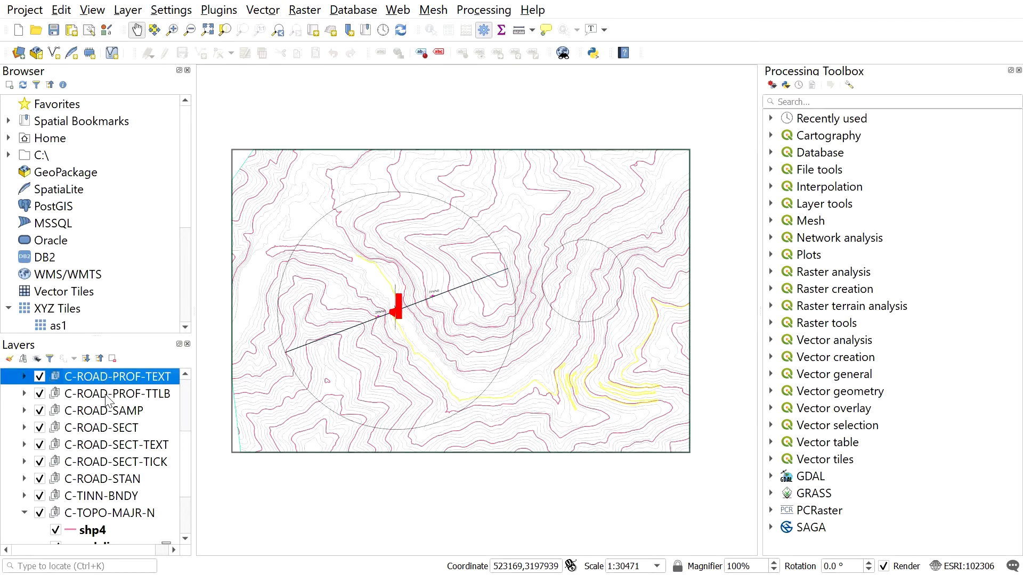